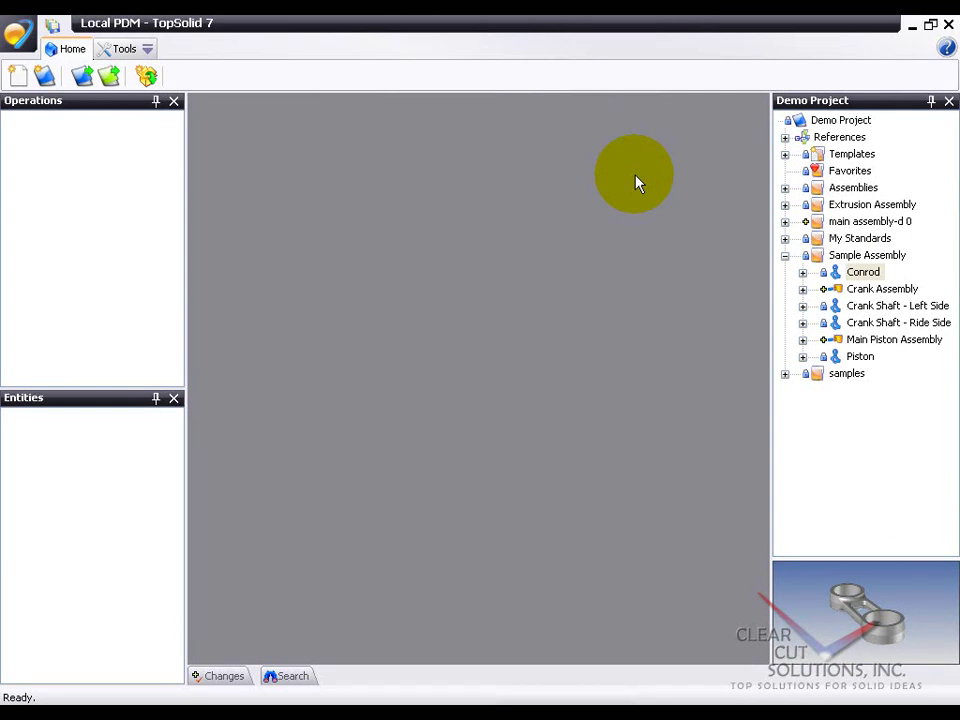
# Select Main Piston Assembly in the Demo Project's Sample Assembly folder.
pyautogui.click(868, 342)
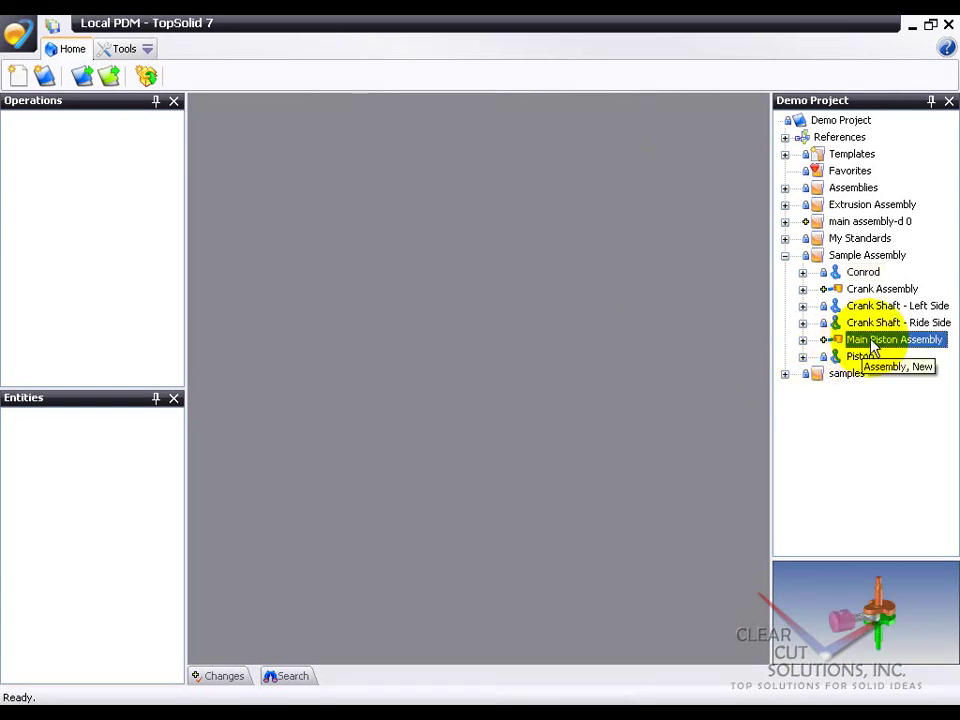
# Open Main Piston Assembly and rotate its crankshaft so the connecting rod and piston follow.
pyautogui.doubleClick(872, 342)
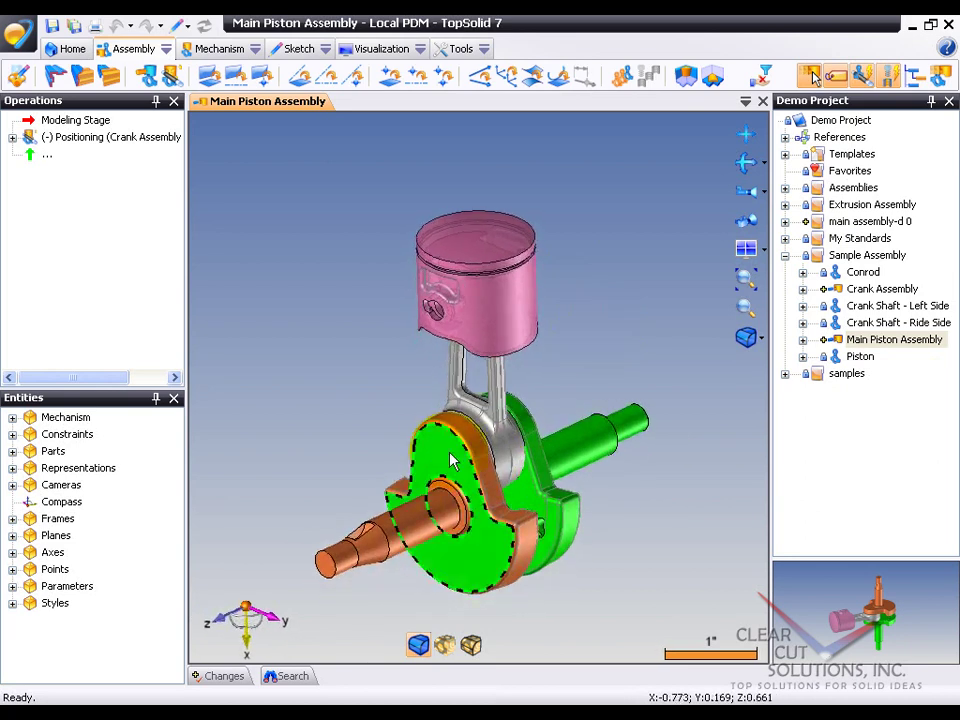
pyautogui.moveTo(452, 460)
pyautogui.mouseDown()
pyautogui.moveTo(405, 452)
pyautogui.moveTo(392, 482)
pyautogui.moveTo(499, 553)
pyautogui.moveTo(502, 447)
pyautogui.moveTo(407, 429)
pyautogui.moveTo(381, 561)
pyautogui.moveTo(504, 514)
pyautogui.moveTo(456, 435)
pyautogui.mouseUp()
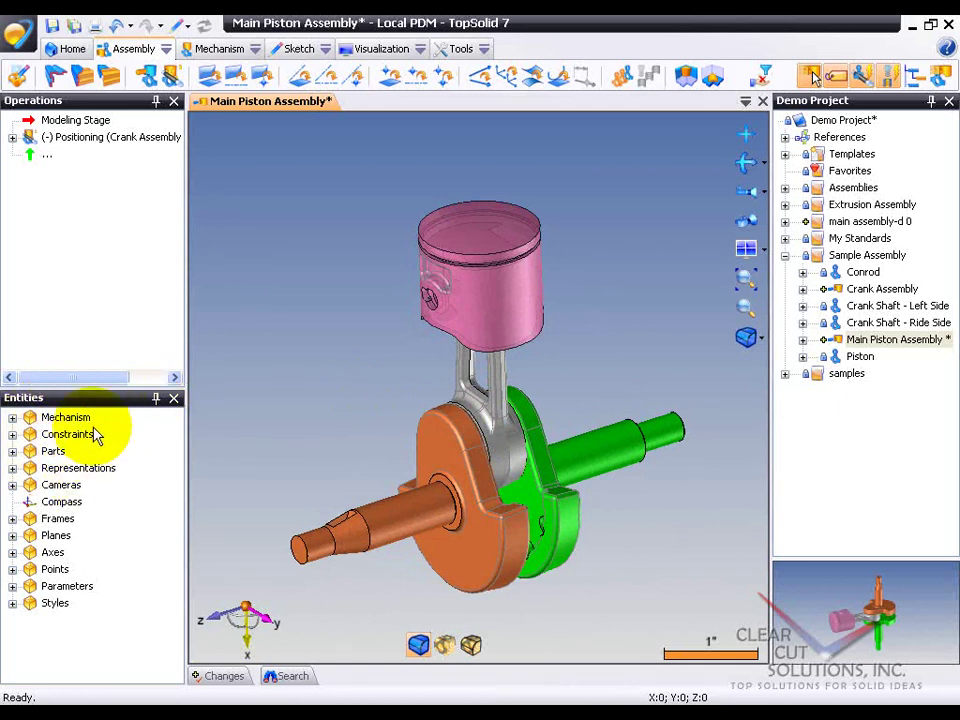
# Show the Constraints group in the 3D view, revealing the Axis on Axis and Plane on Axis labels.
pyautogui.click(63, 417)
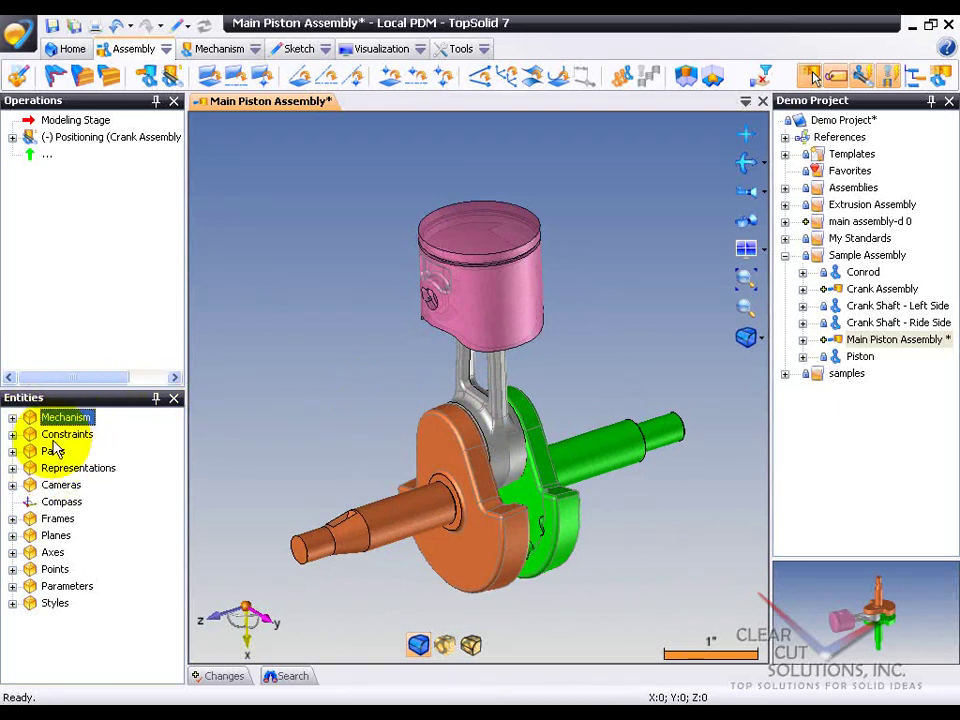
pyautogui.click(64, 439)
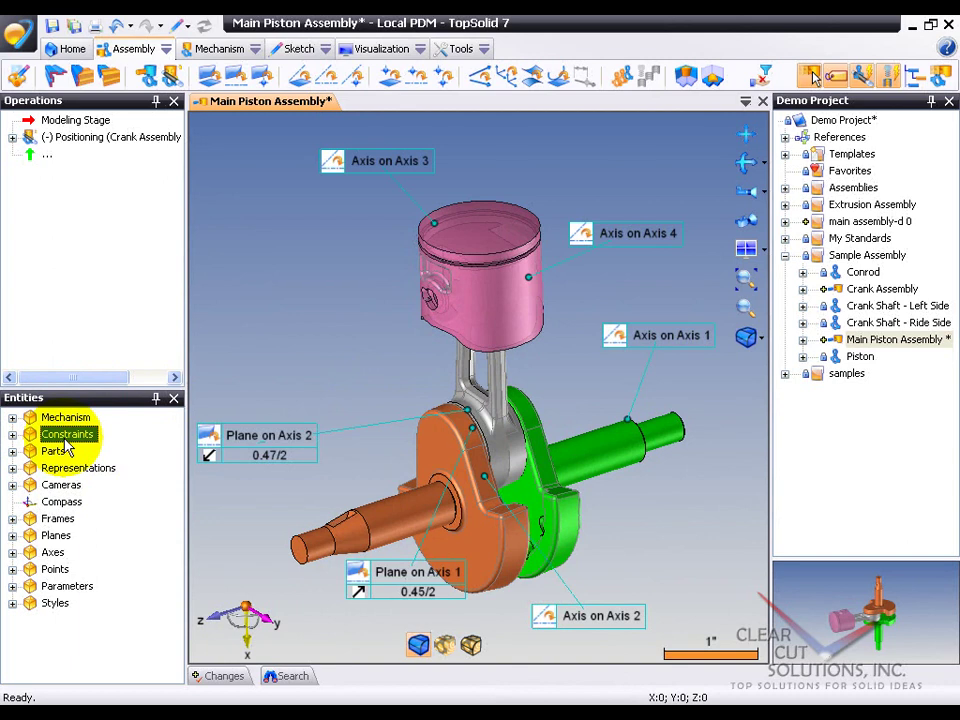
pyautogui.rightClick(63, 439)
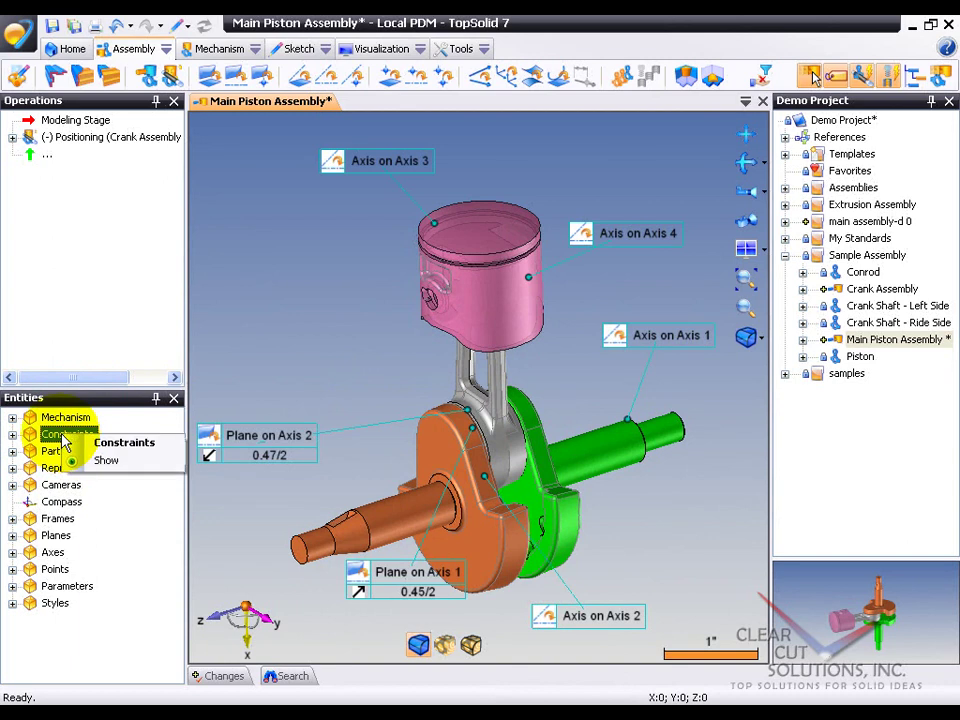
pyautogui.click(106, 460)
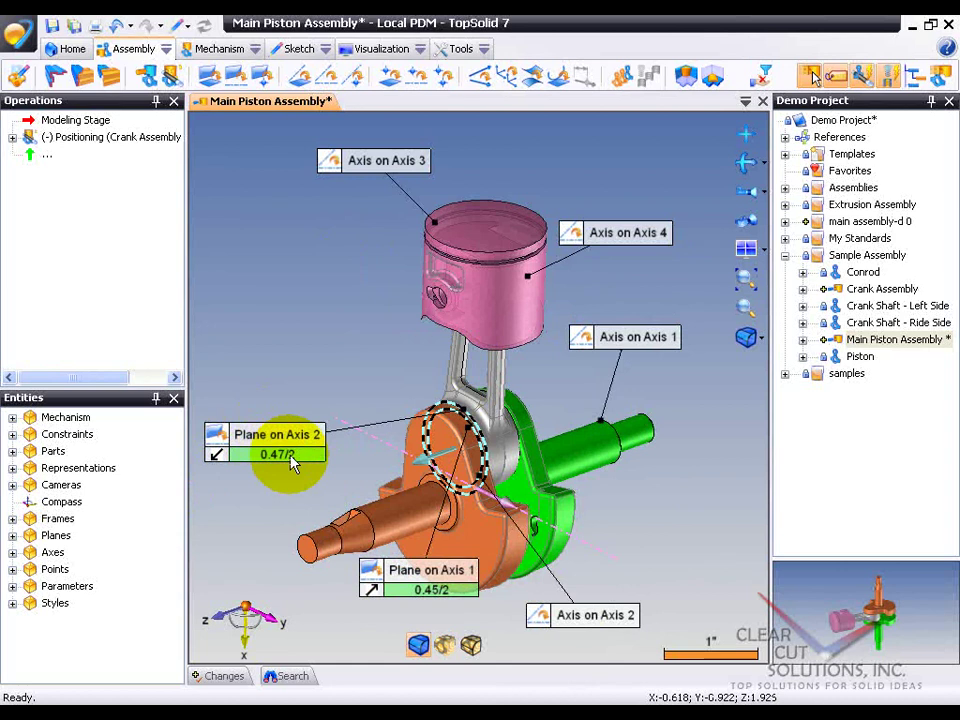
# Change the Plane on Axis 2 offset to 1, then restore it to .47/2.
pyautogui.doubleClick(282, 455)
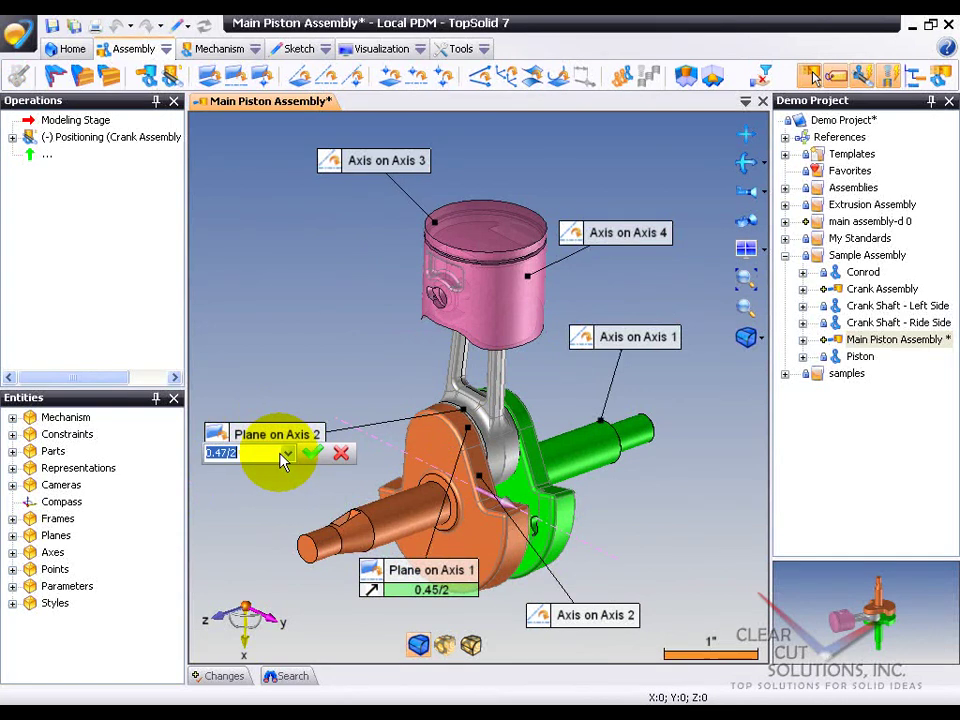
pyautogui.write('1')
pyautogui.press('Return')
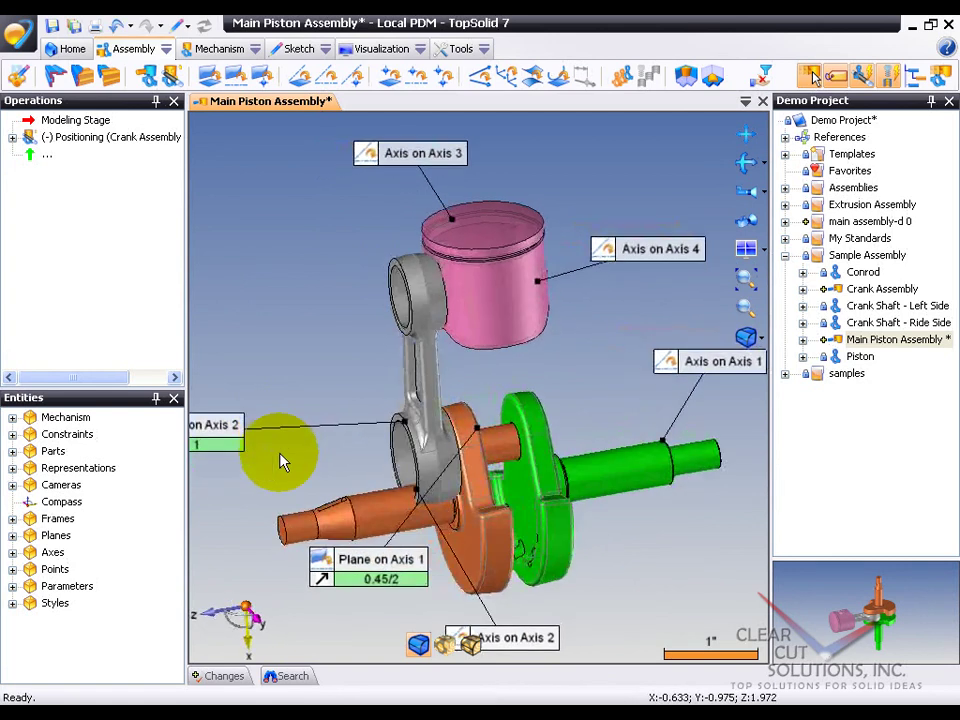
pyautogui.doubleClick(250, 468)
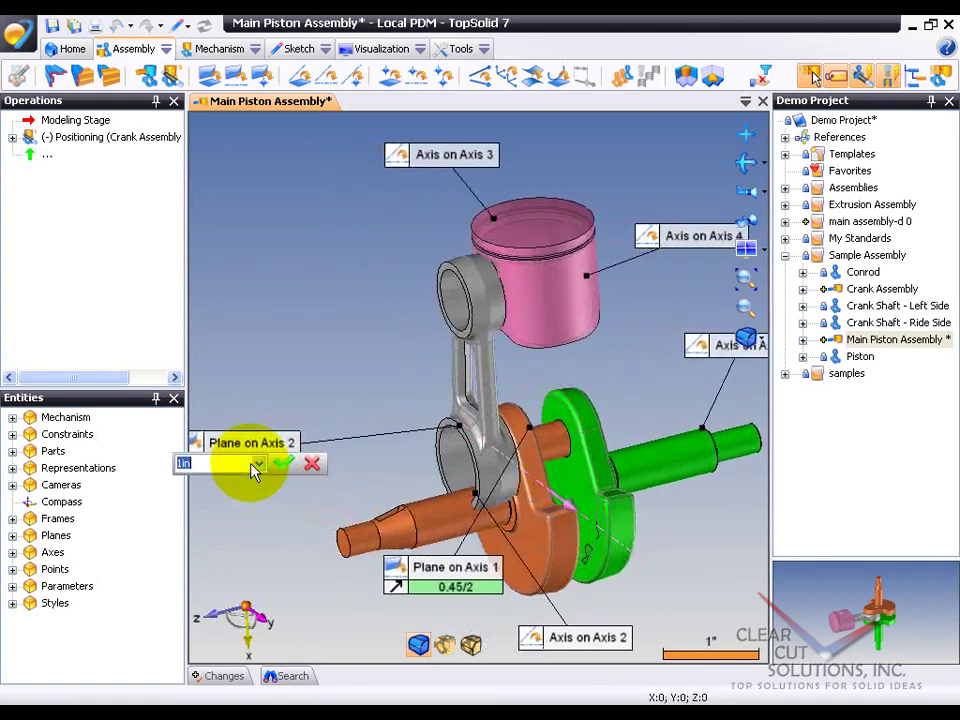
pyautogui.write('.47/2')
pyautogui.press('Return')
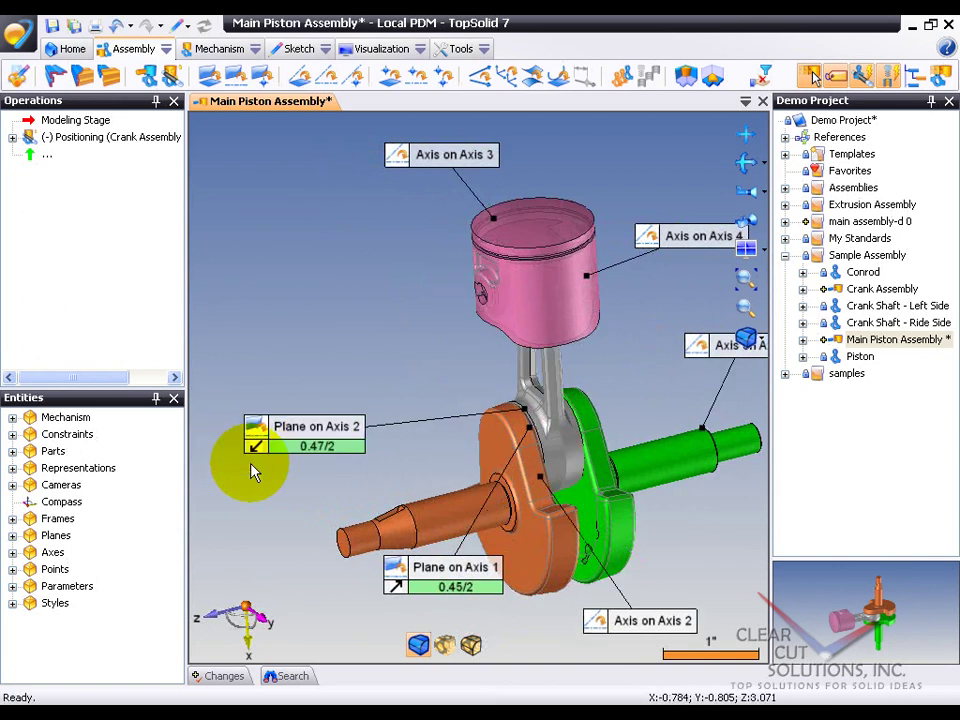
# Hide the assembly constraints and bring the crank shaft into view.
pyautogui.rightClick(72, 434)
pyautogui.click(109, 459)
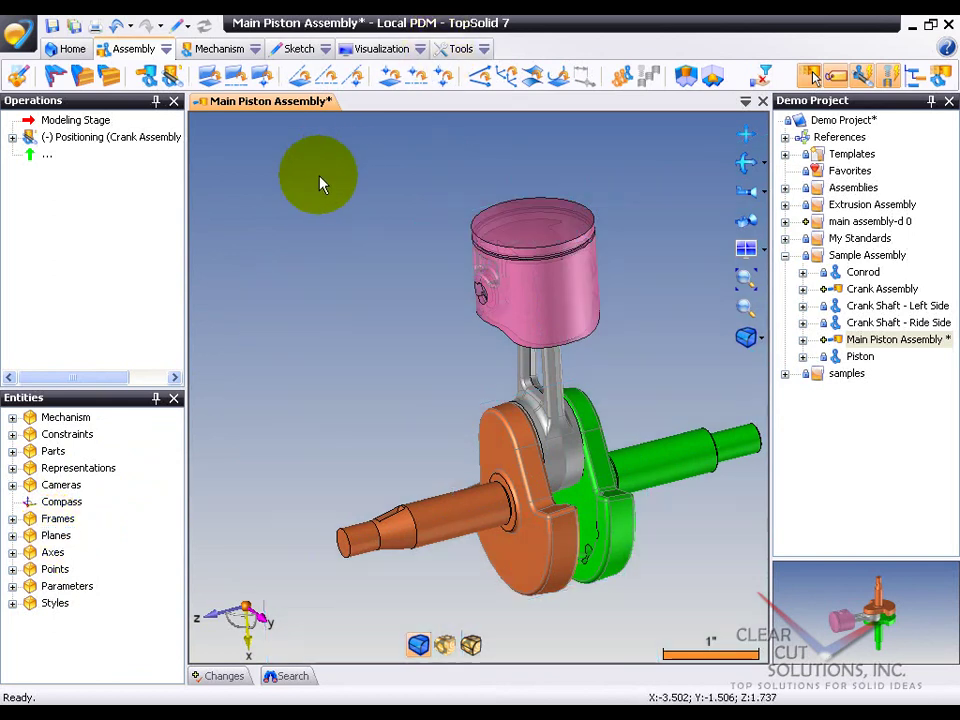
pyautogui.moveTo(320, 183); pyautogui.dragTo(561, 358, button='middle')
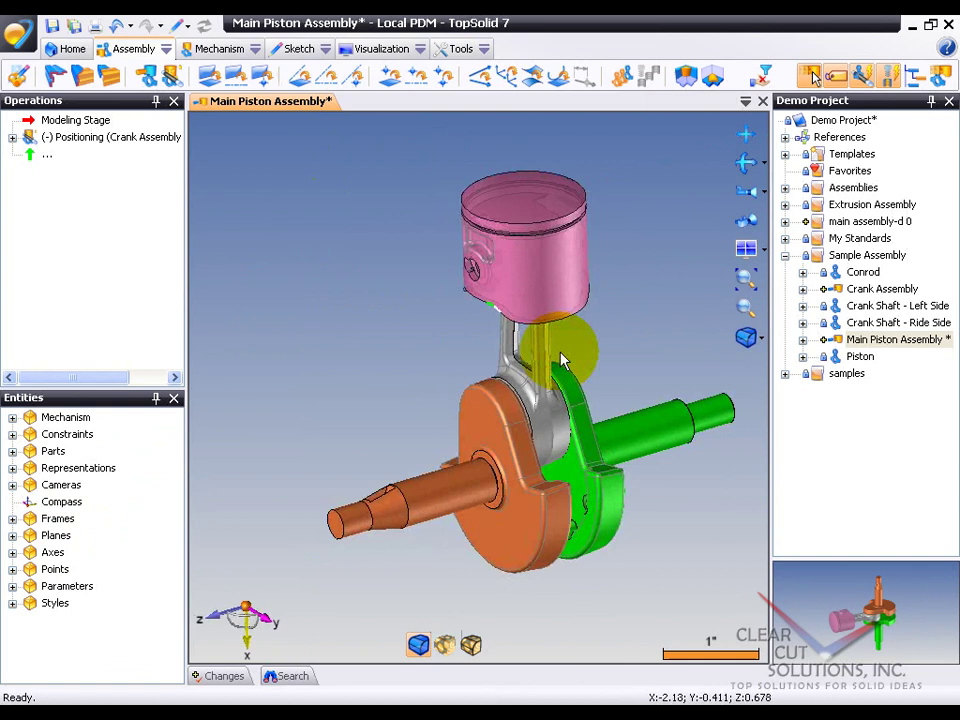
# Open Crank Shaft - Ride Side as its own document through Others > Open Document.
pyautogui.rightClick(634, 441)
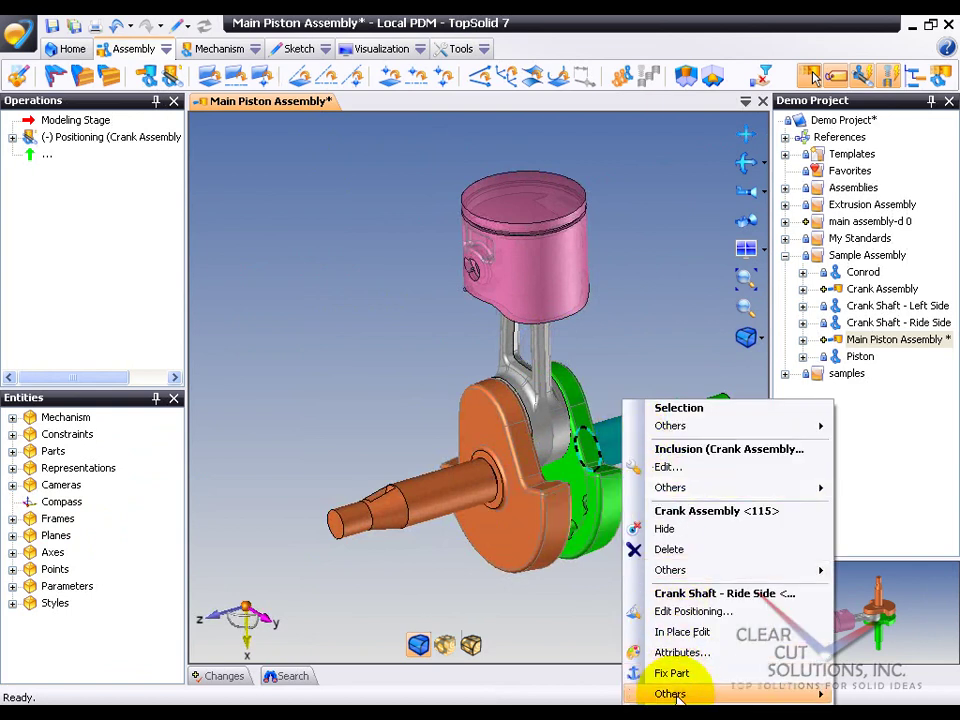
pyautogui.moveTo(676, 694)
pyautogui.click(514, 671)
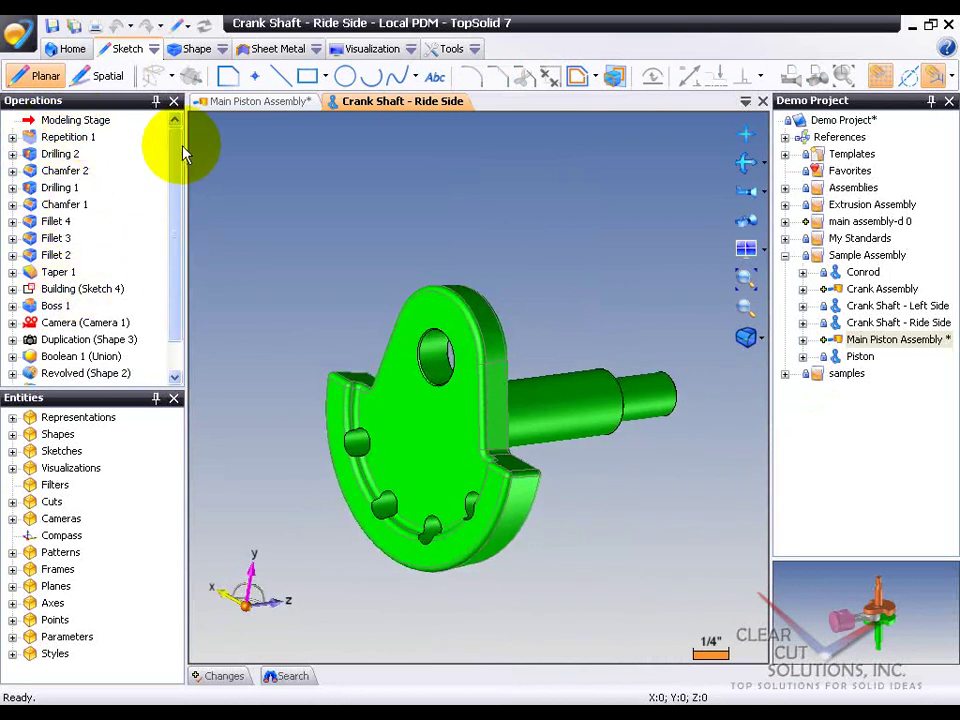
pyautogui.moveTo(180, 150)
pyautogui.mouseDown()
pyautogui.moveTo(178, 185)
pyautogui.moveTo(180, 150)
pyautogui.mouseUp()
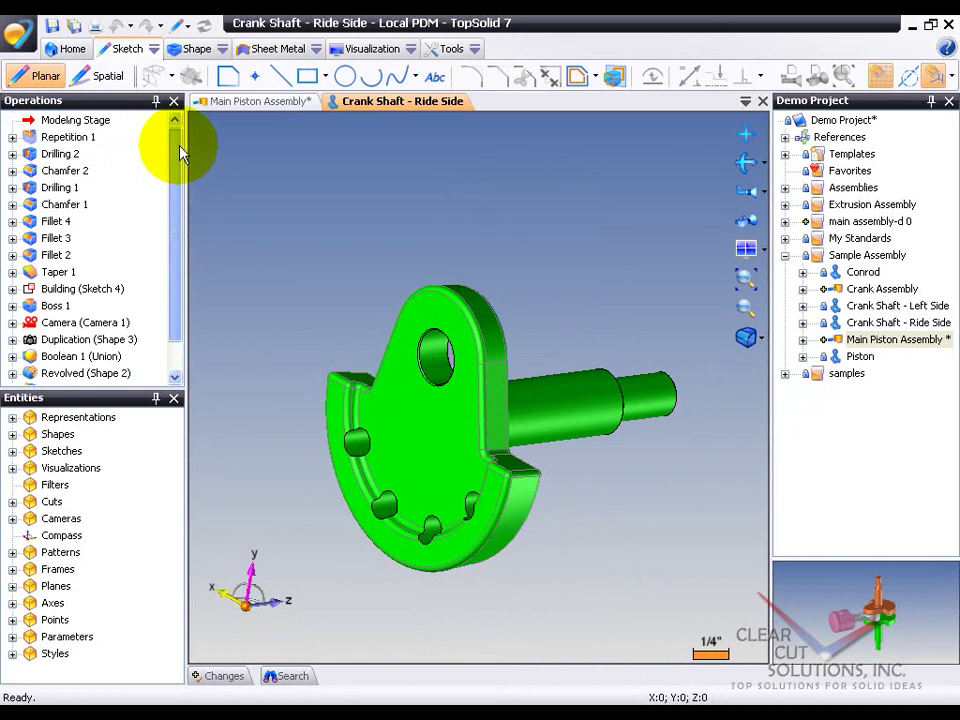
pyautogui.click(66, 120)
pyautogui.moveTo(66, 140); pyautogui.dragTo(66, 322)
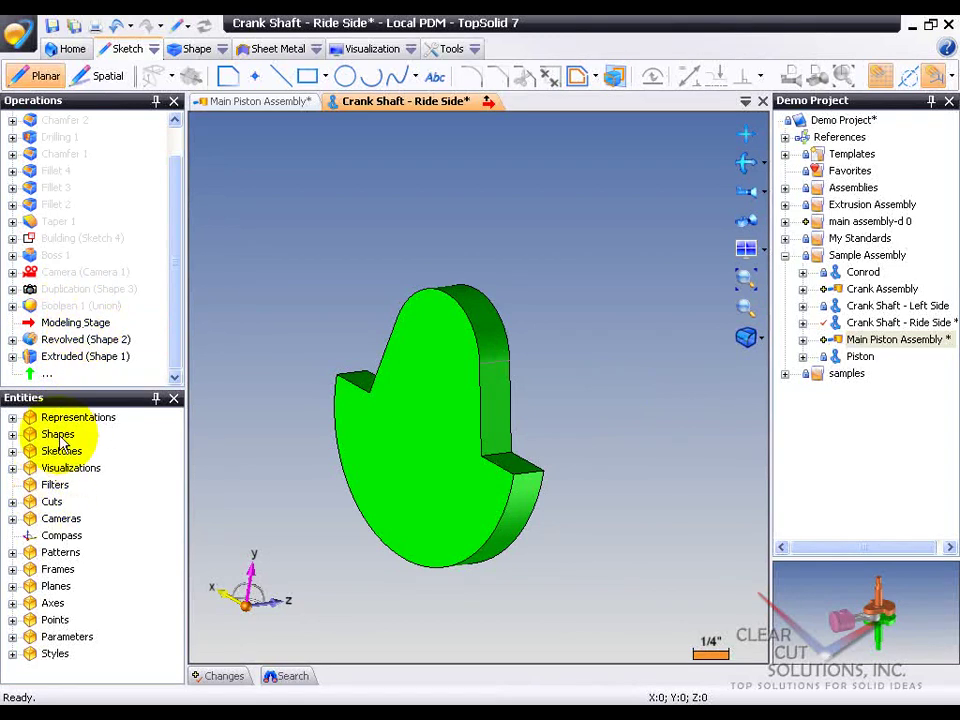
pyautogui.moveTo(68, 322)
pyautogui.mouseDown()
pyautogui.moveTo(75, 272)
pyautogui.moveTo(79, 285)
pyautogui.moveTo(52, 262)
pyautogui.moveTo(52, 232)
pyautogui.mouseUp()
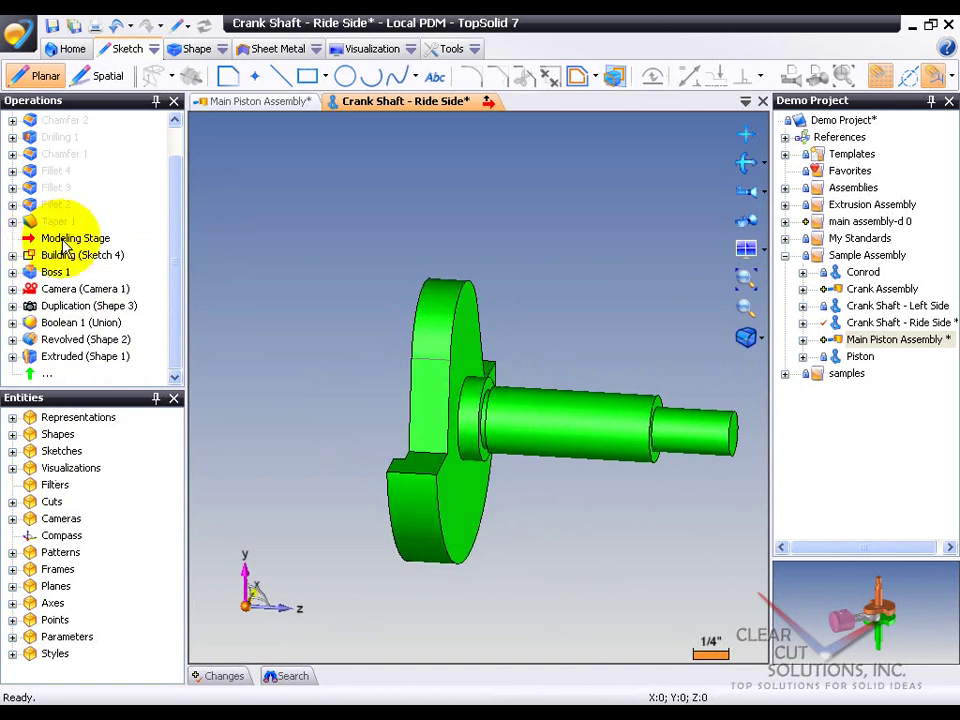
pyautogui.moveTo(64, 241); pyautogui.dragTo(70, 122)
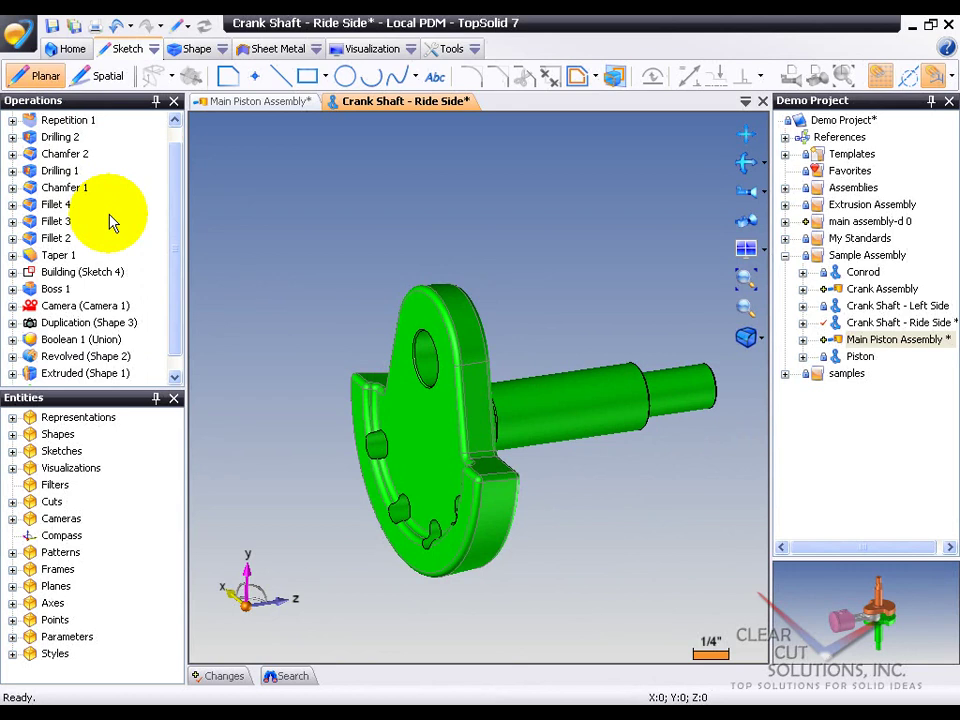
# Expand the part's sketches and enter edit mode on Sketch 1.
pyautogui.click(12, 451)
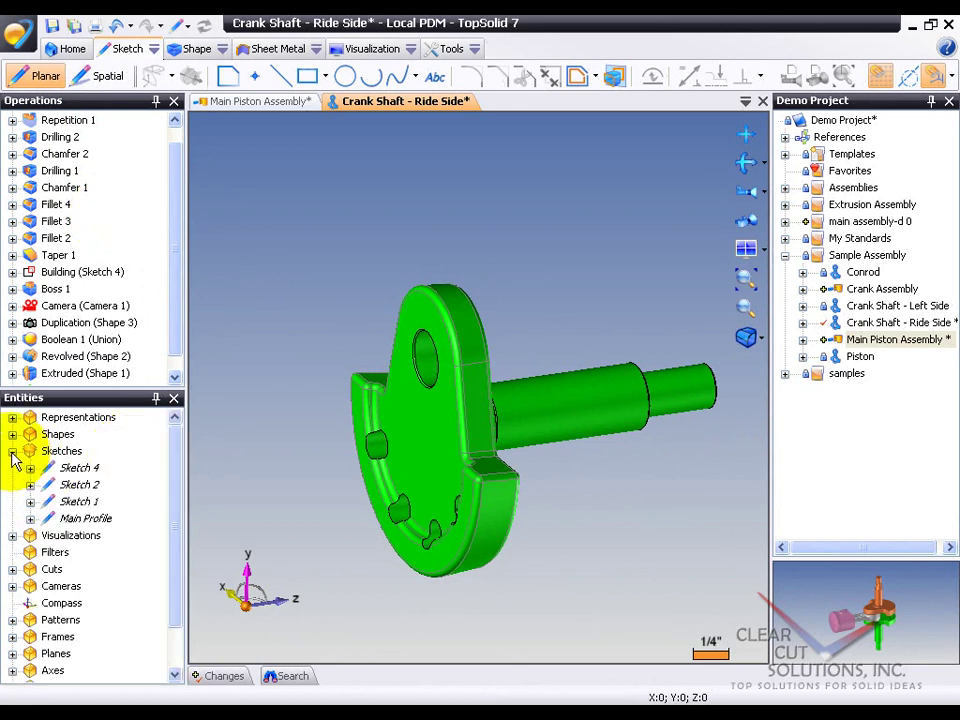
pyautogui.click(82, 470)
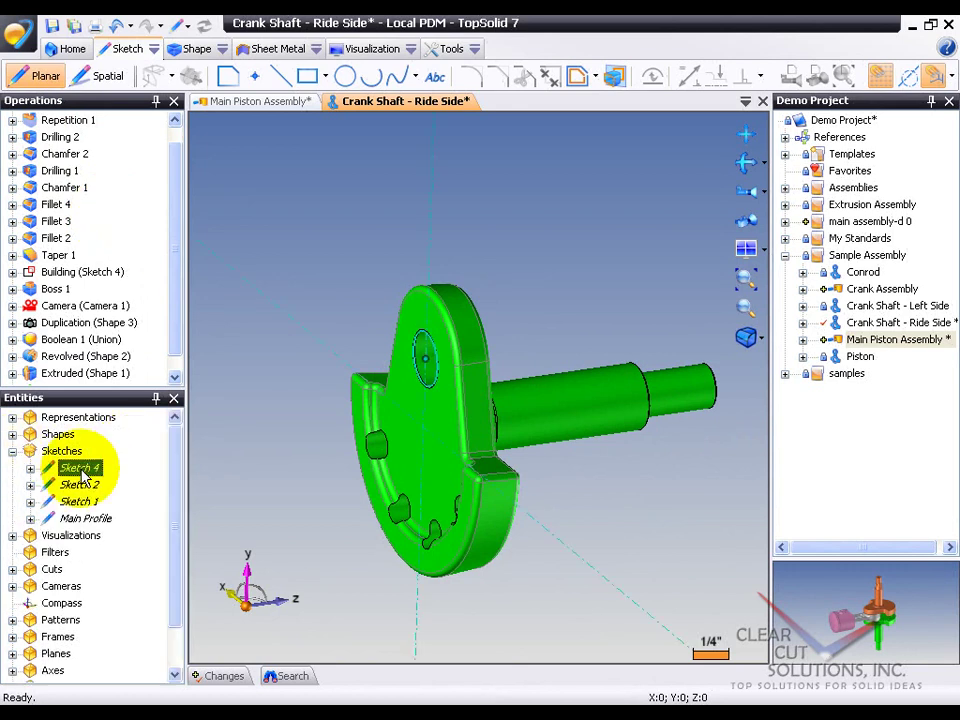
pyautogui.press('Down')
pyautogui.press('Down')
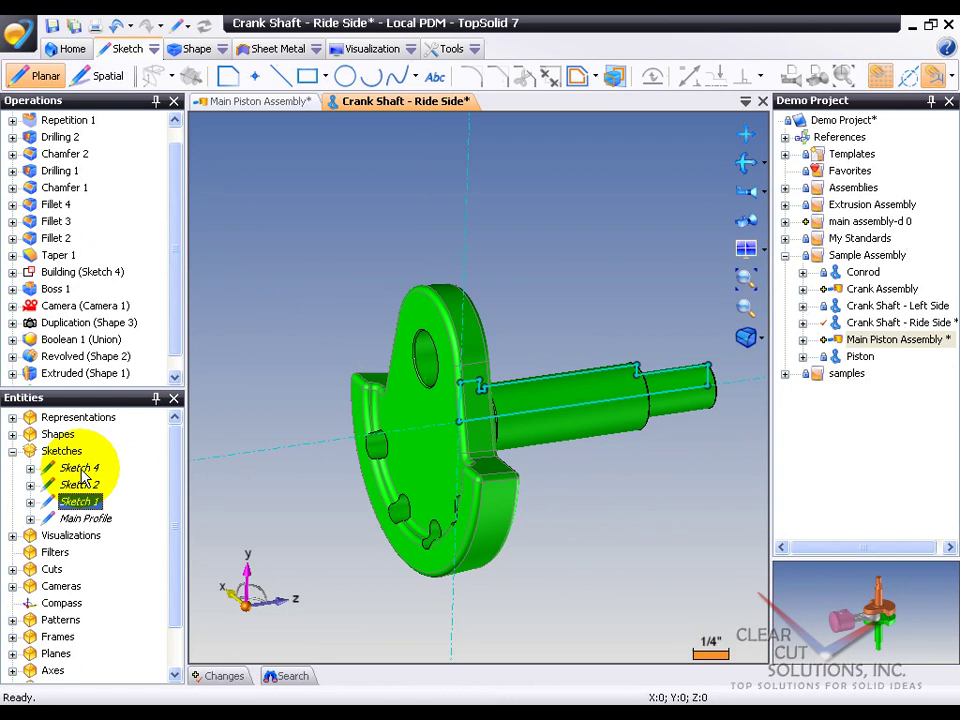
pyautogui.rightClick(84, 508)
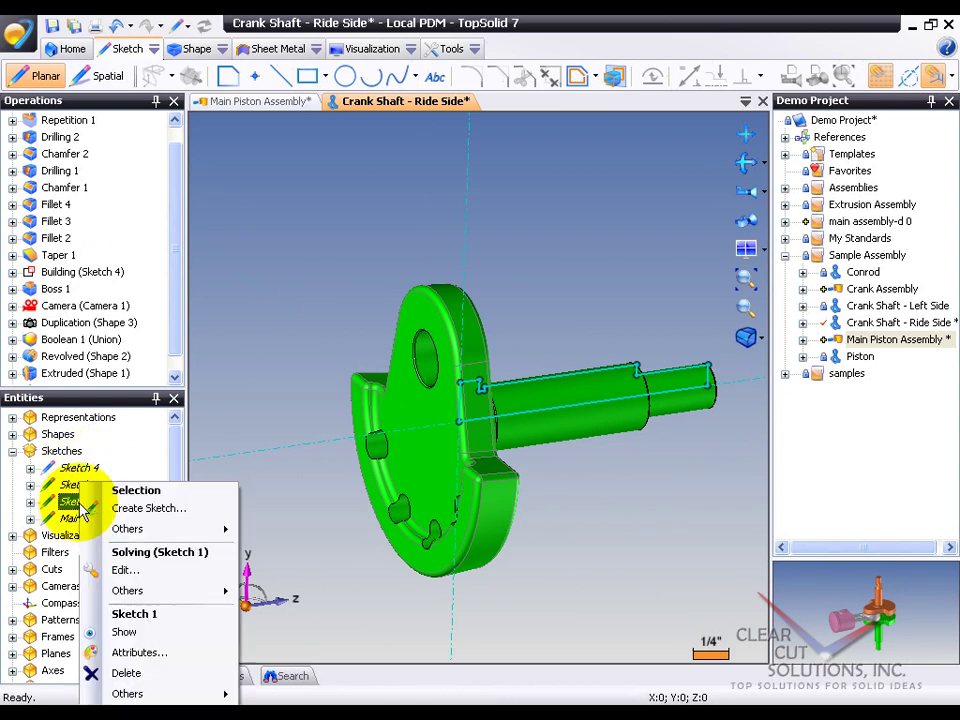
pyautogui.click(122, 571)
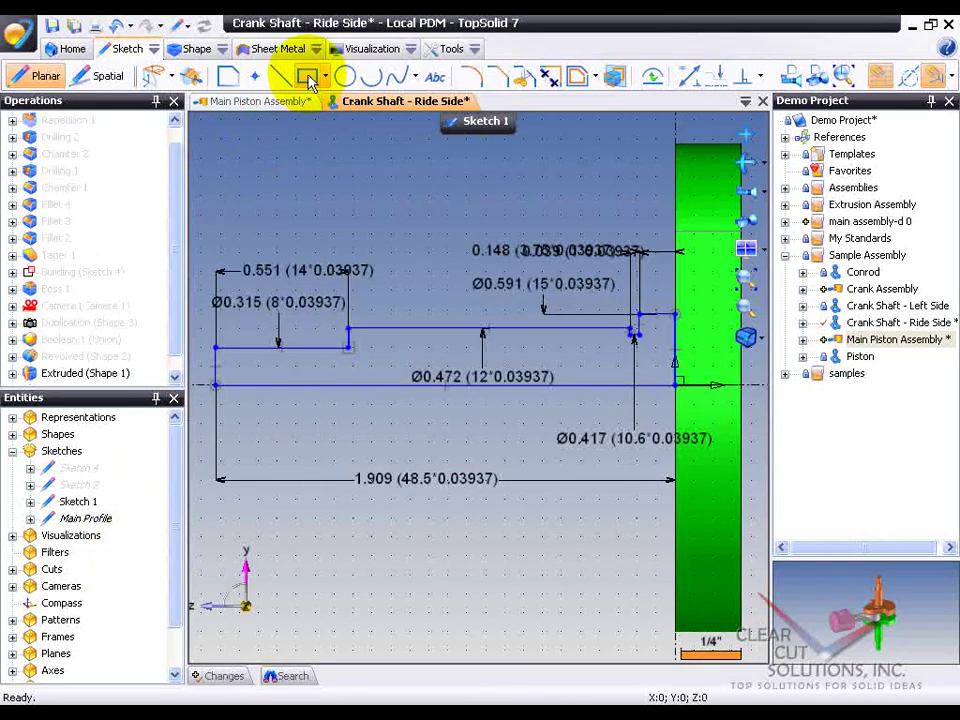
# Draw a U-shaped profile of two vertical lines joined by an arc across the shaft's top edge.
pyautogui.click(228, 76)
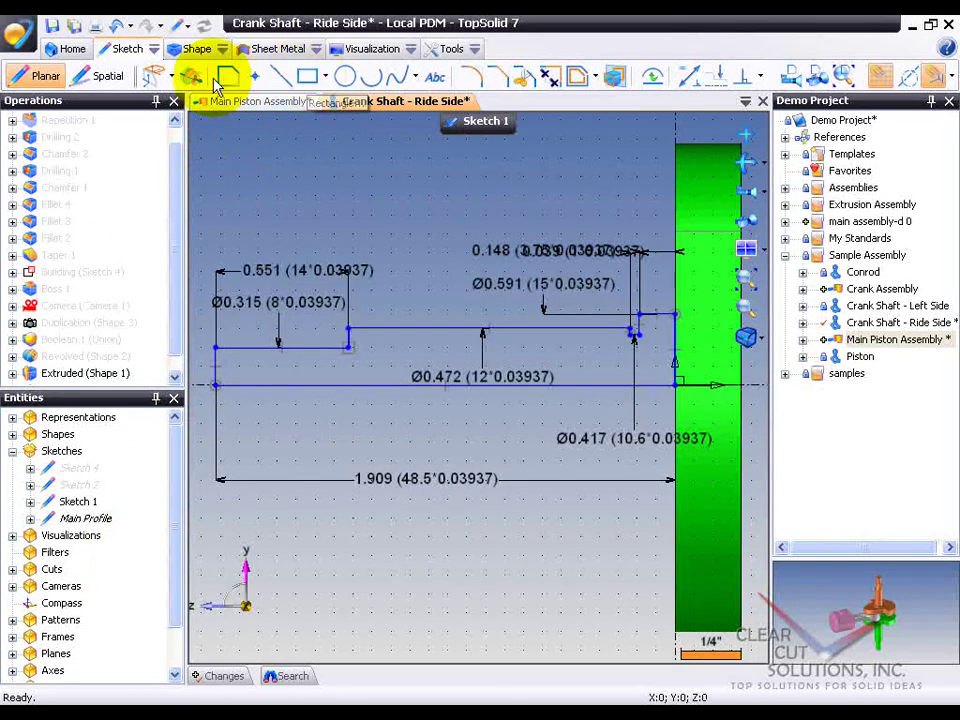
pyautogui.click(391, 311)
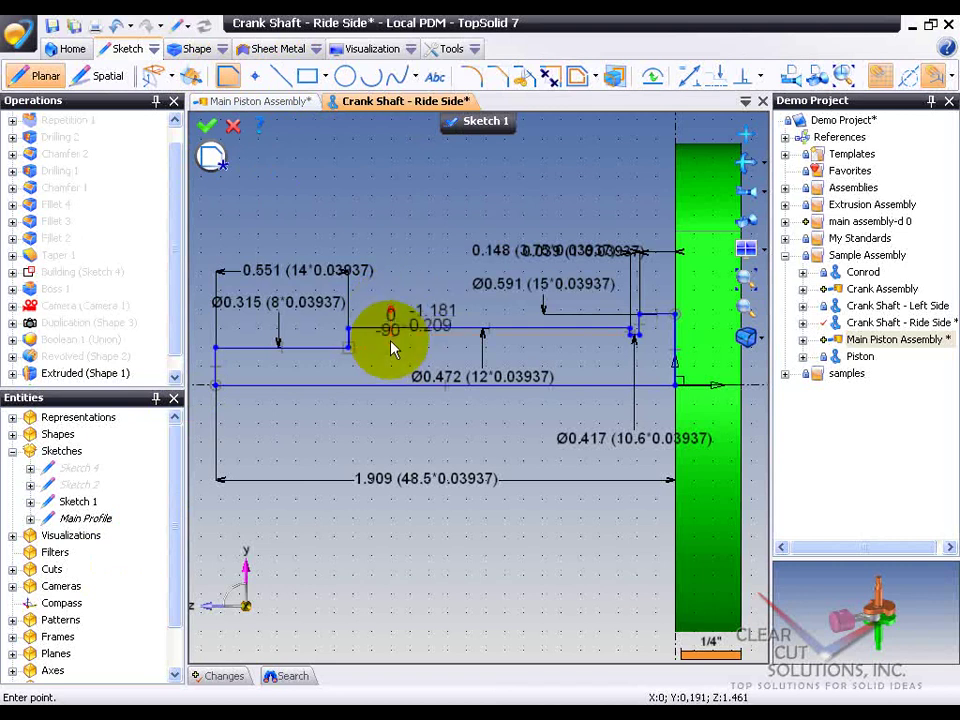
pyautogui.scroll(2, 391, 350)
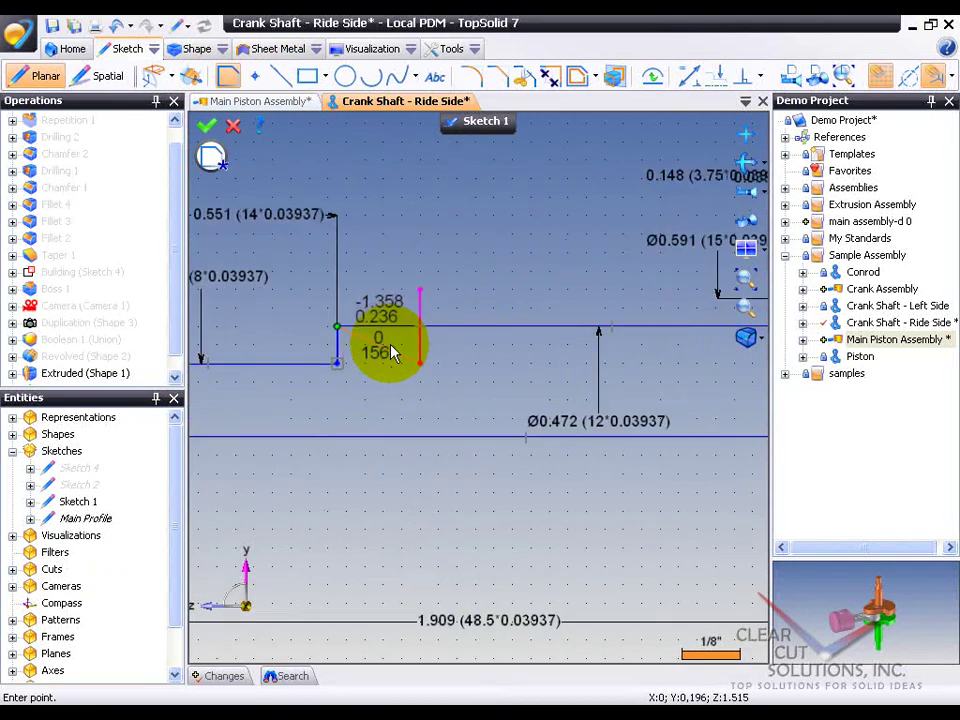
pyautogui.click(456, 366)
pyautogui.click(457, 290)
pyautogui.rightClick(465, 286)
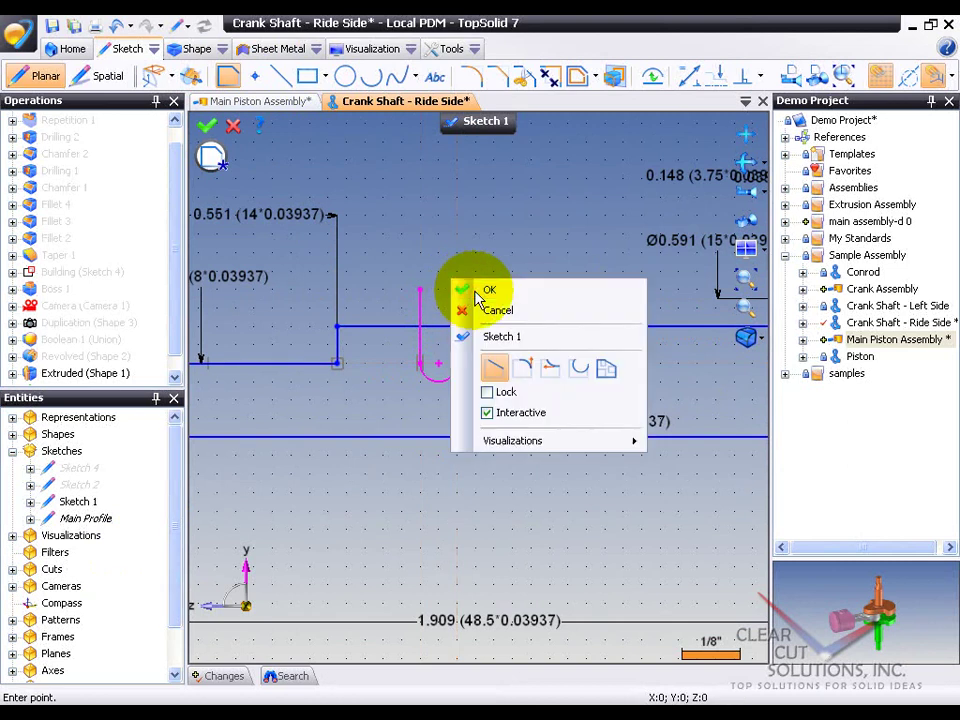
pyautogui.click(489, 287)
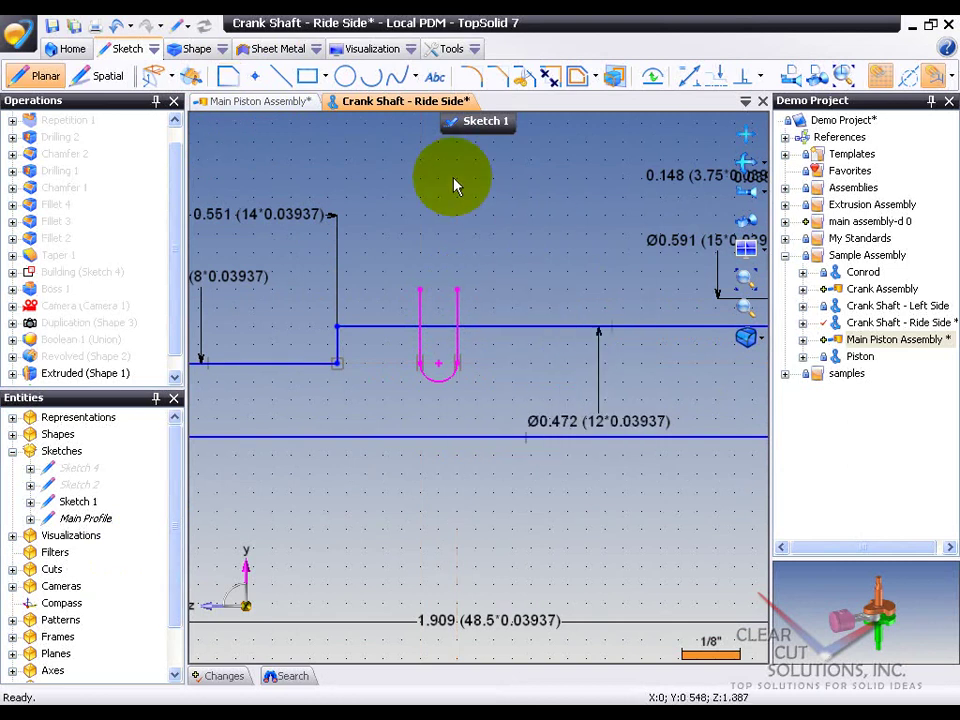
pyautogui.click(523, 76)
# Trim away the edge inside the groove and give the groove arc a 0.031 radius.
pyautogui.click(248, 156)
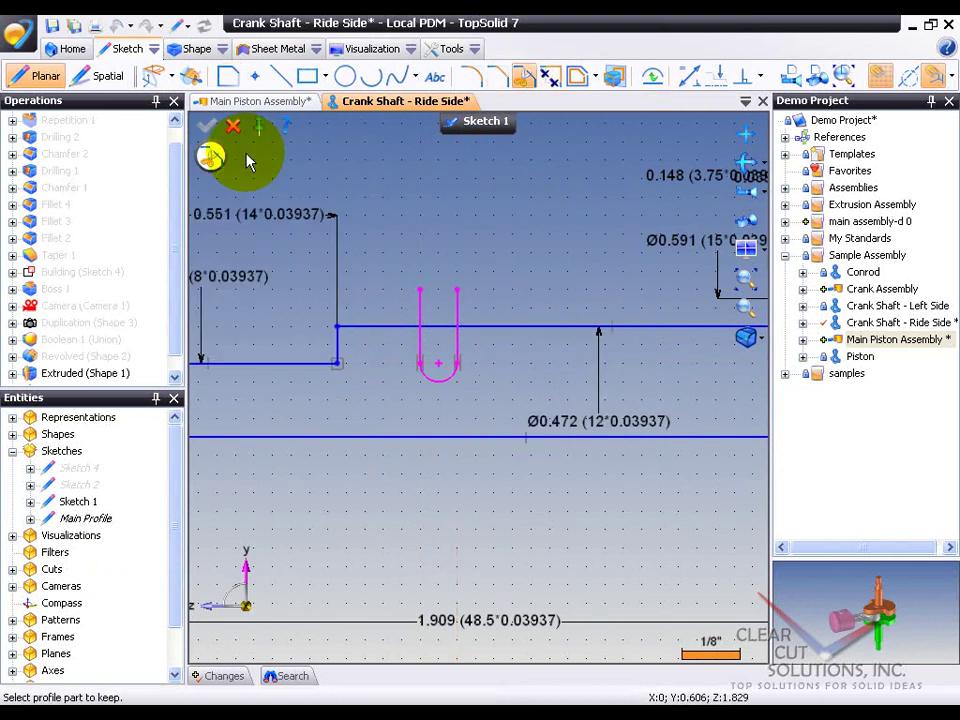
pyautogui.click(489, 327)
pyautogui.click(689, 77)
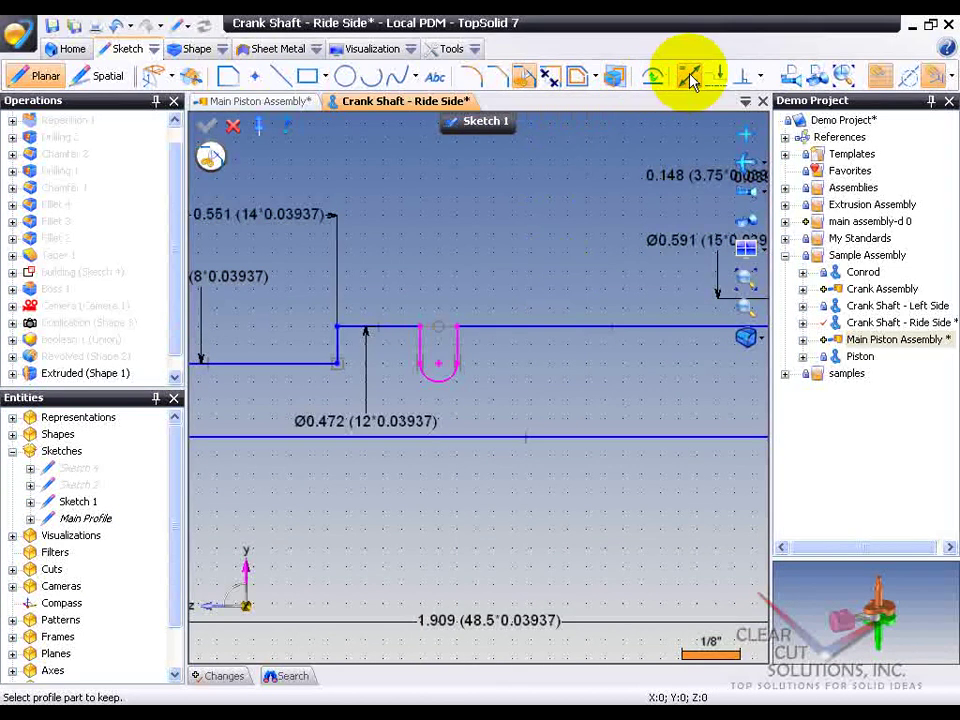
pyautogui.click(446, 384)
pyautogui.click(505, 488)
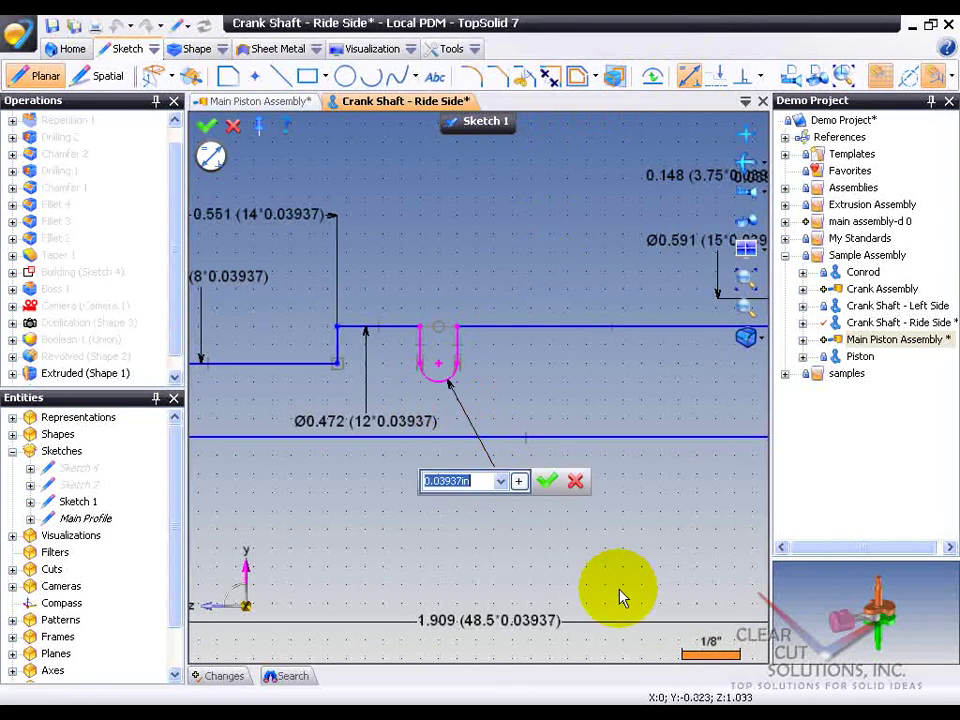
pyautogui.write('.0312')
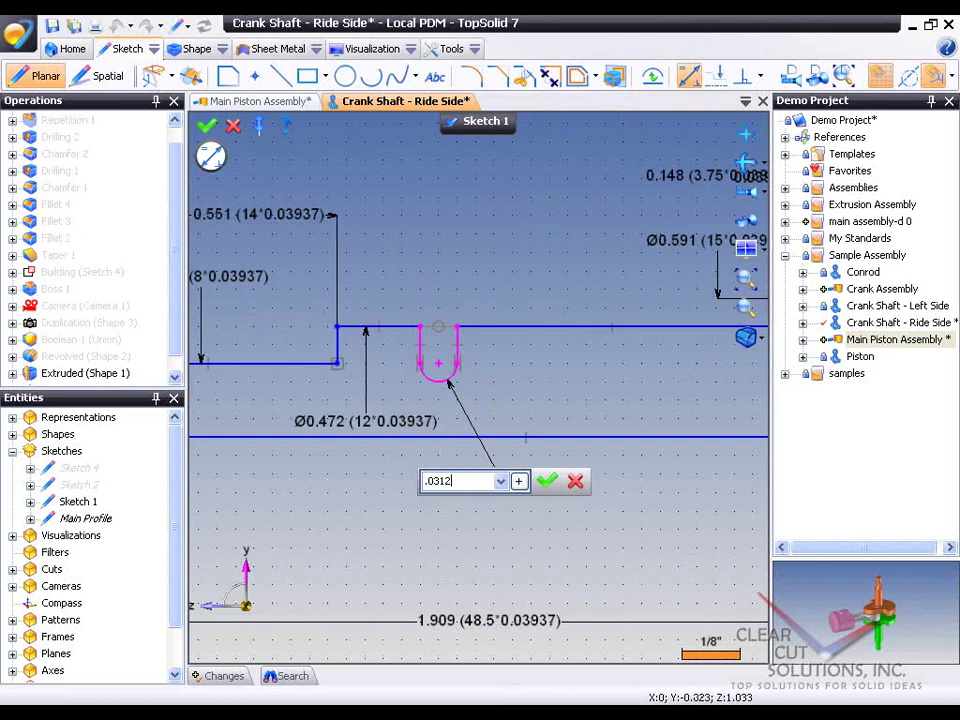
pyautogui.press('Return')
# Dimension the groove arc 0.02 from the shaft's top edge.
pyautogui.click(439, 377)
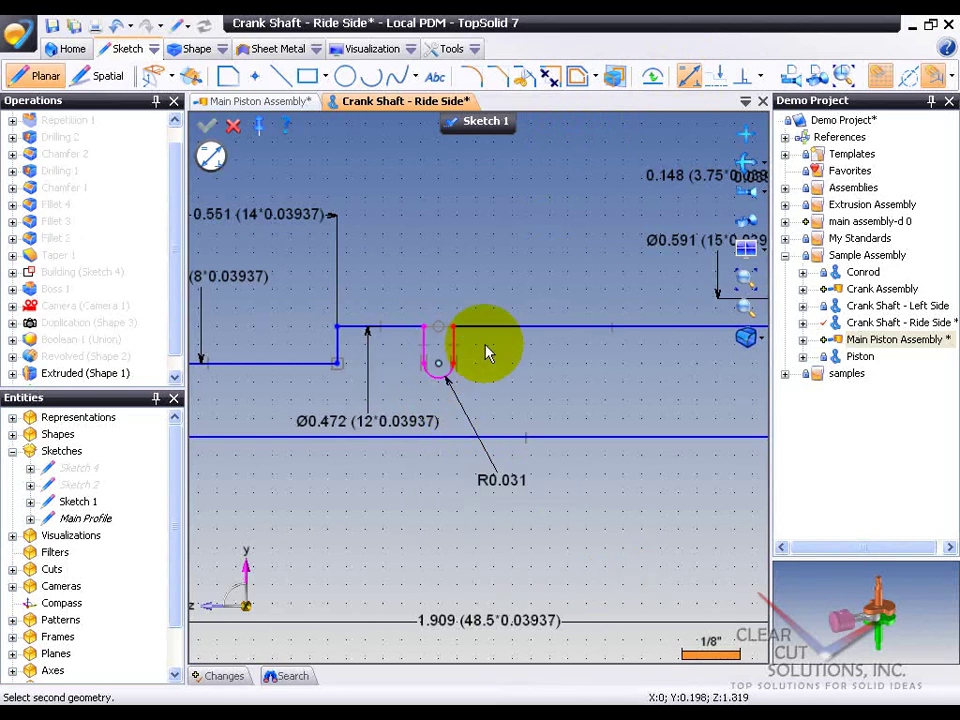
pyautogui.click(489, 327)
pyautogui.click(499, 358)
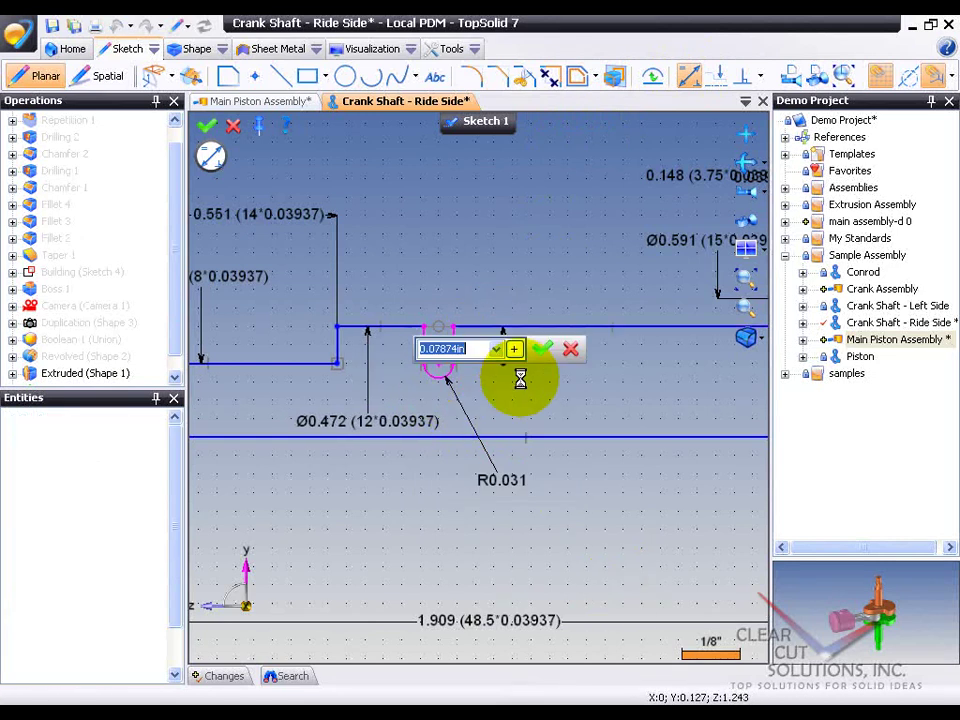
pyautogui.write('.02')
pyautogui.press('Return')
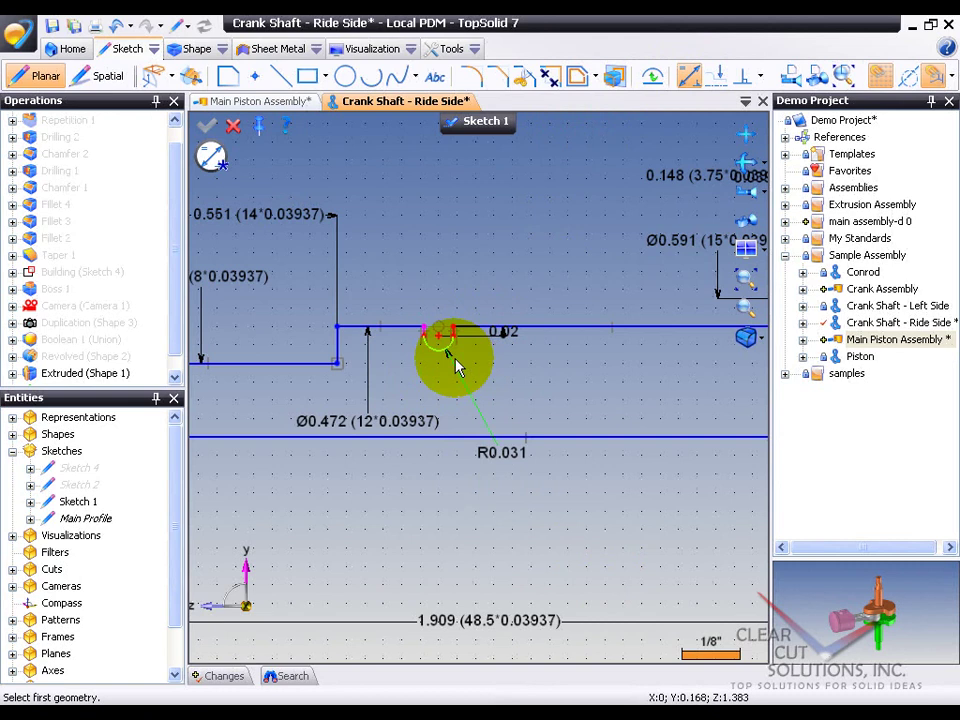
# Dimension the left horizontal edge at 0.185 length.
pyautogui.scroll(3, 450, 358)
pyautogui.click(370, 293)
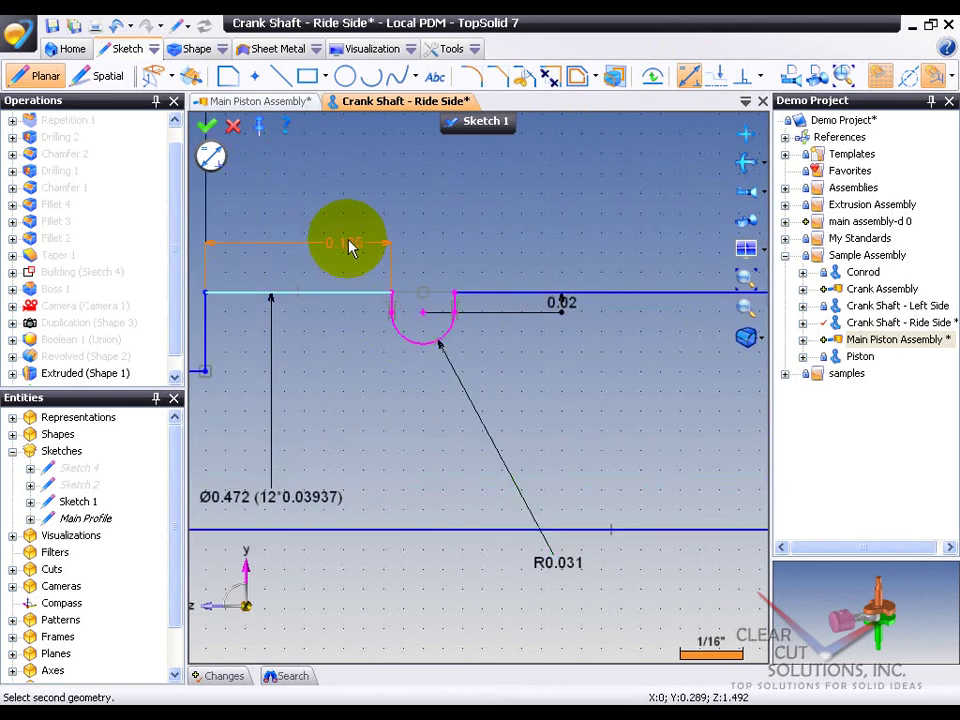
pyautogui.click(350, 246)
pyautogui.press('Return')
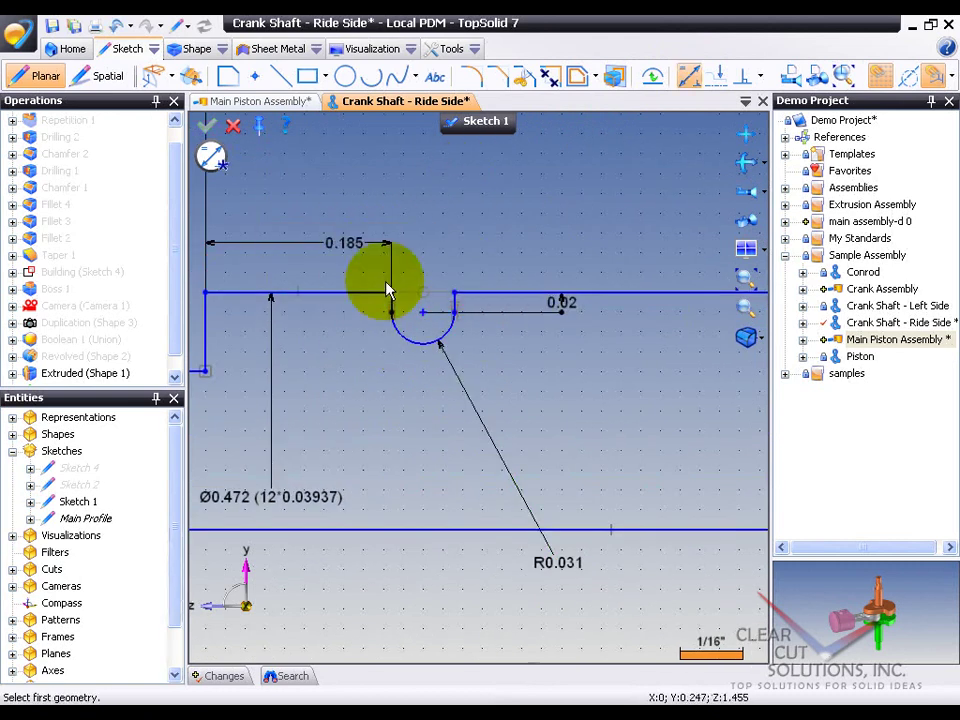
pyautogui.scroll(-2, 435, 378)
pyautogui.scroll(-3, 435, 370)
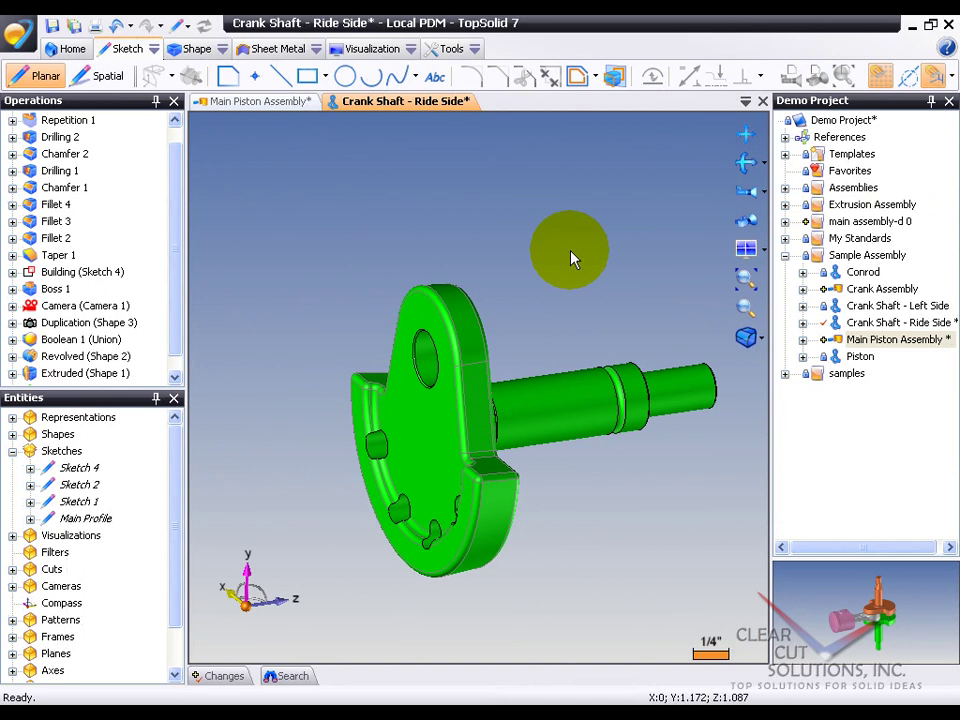
# Inspect the grooved crank shaft, then view it in the Main Piston Assembly.
pyautogui.moveTo(559, 332); pyautogui.dragTo(557, 400, button='middle')
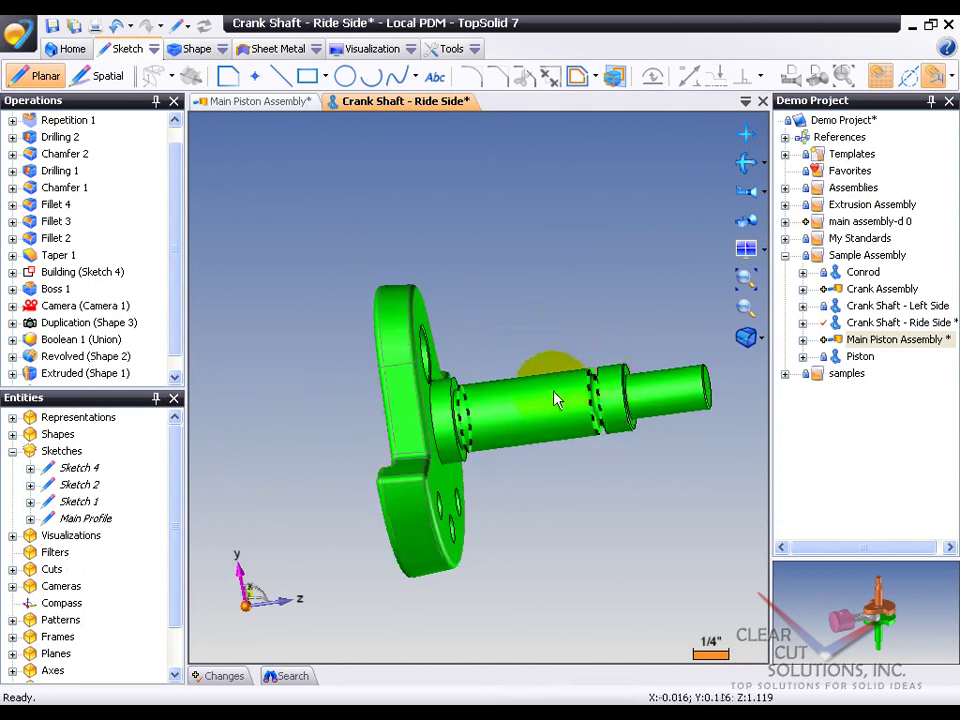
pyautogui.click(251, 103)
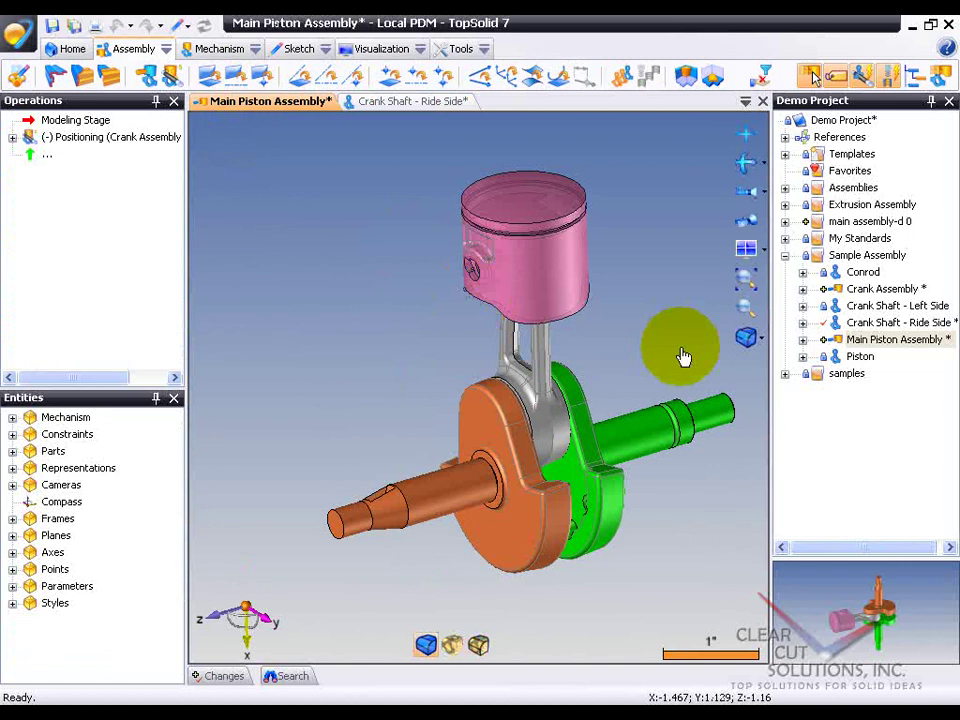
pyautogui.moveTo(683, 357); pyautogui.dragTo(633, 513, button='middle')
pyautogui.scroll(3, 633, 513)
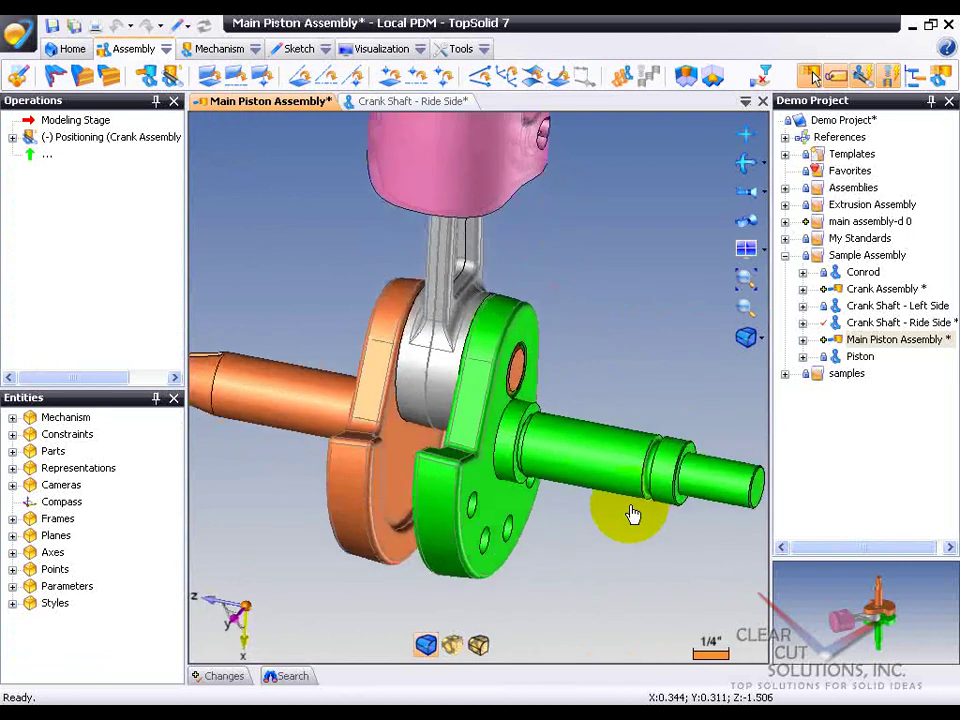